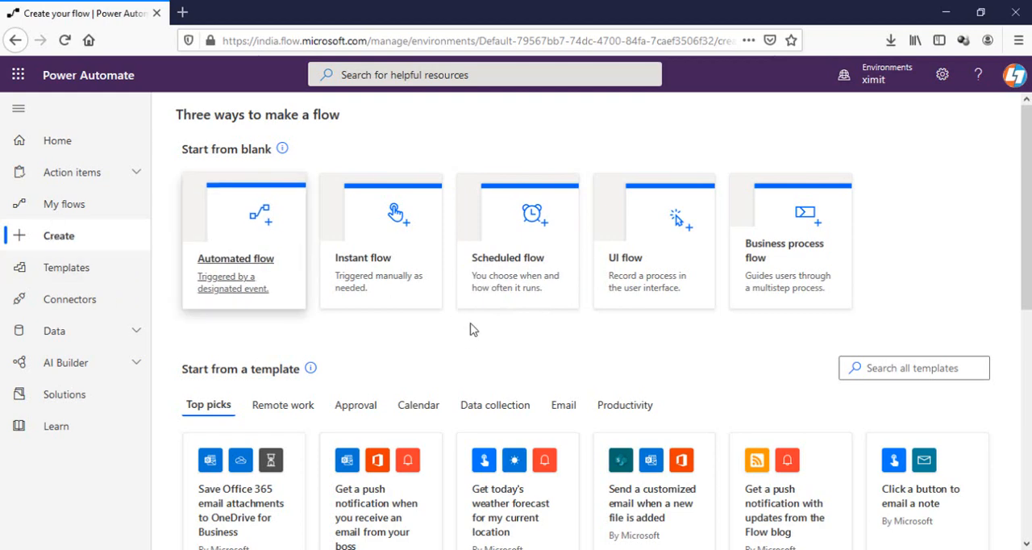
Step: Start a new instant flow, skipping the initial trigger choice, and name it Trigger Flow
{"action": "left_click", "coordinate": [410, 260]}
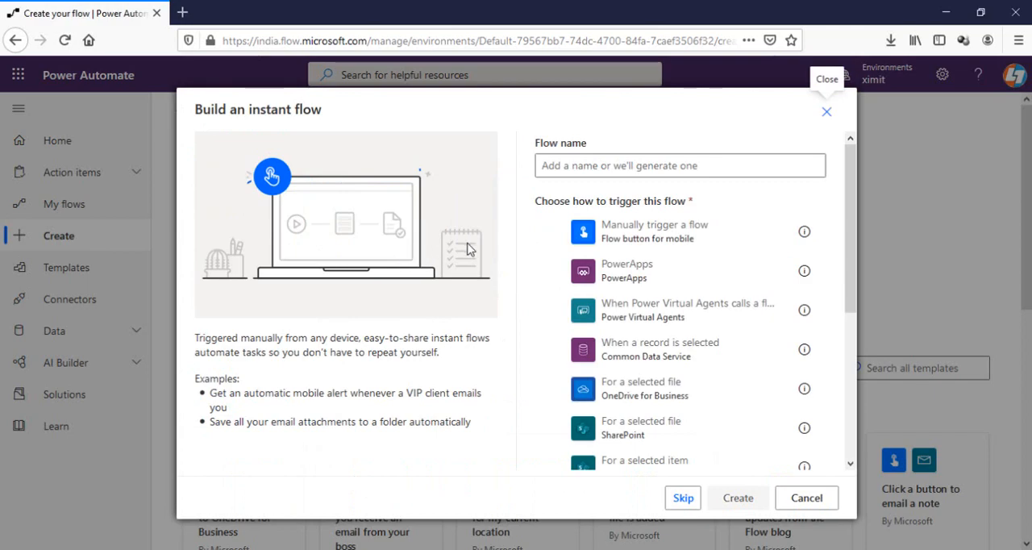
{"action": "left_click", "coordinate": [684, 498]}
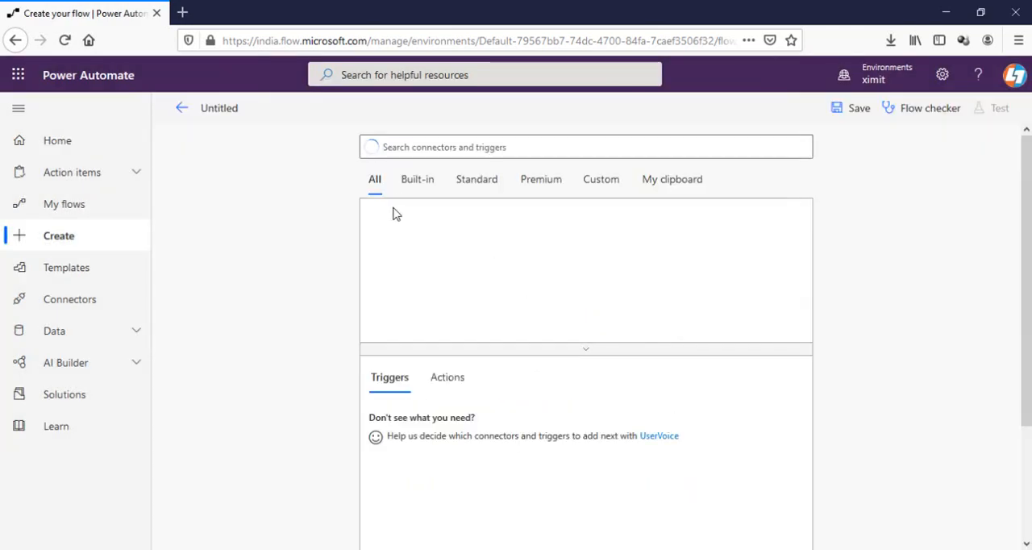
{"action": "left_click", "coordinate": [231, 107]}
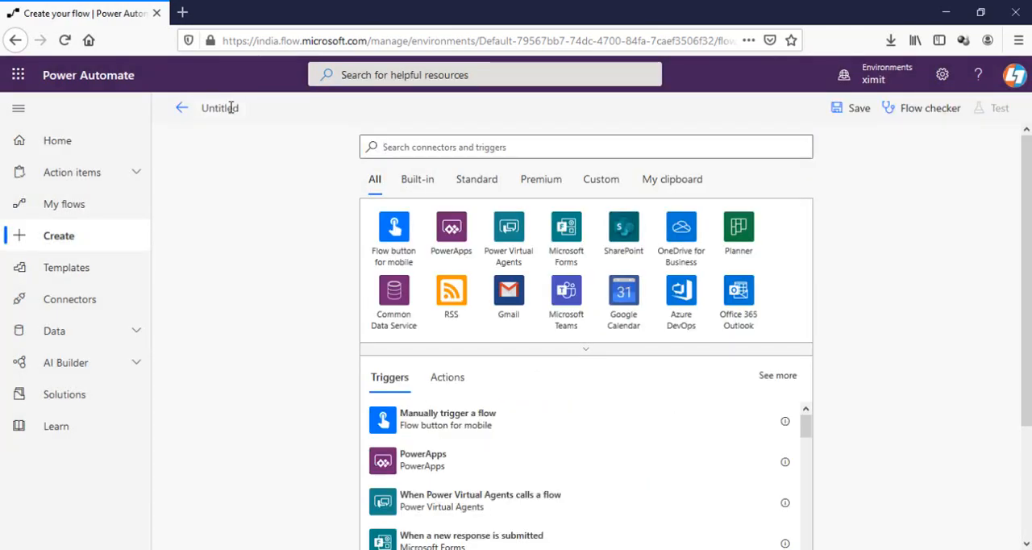
{"action": "key", "text": "ctrl+a"}
{"action": "type", "text": "Trigger"}
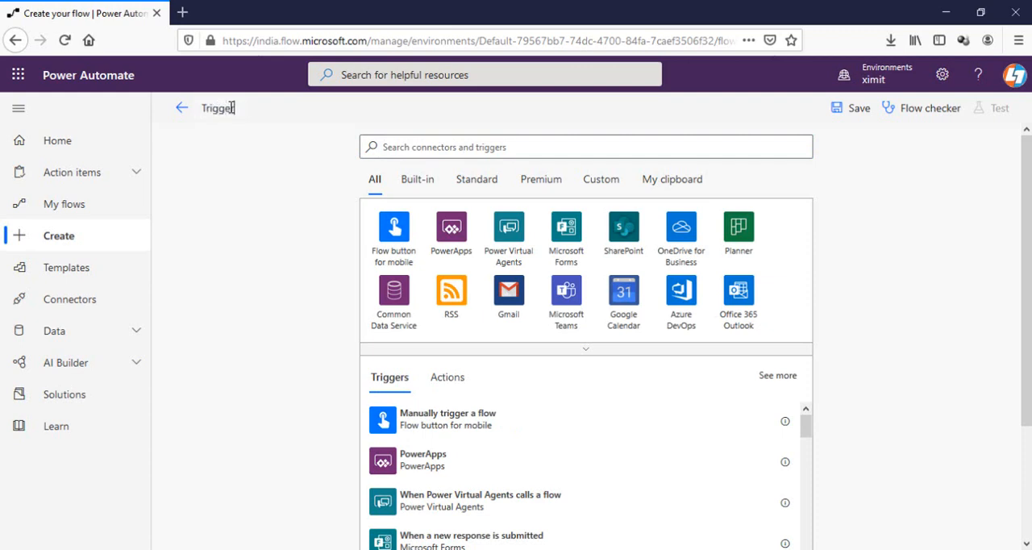
{"action": "type", "text": " Flow"}
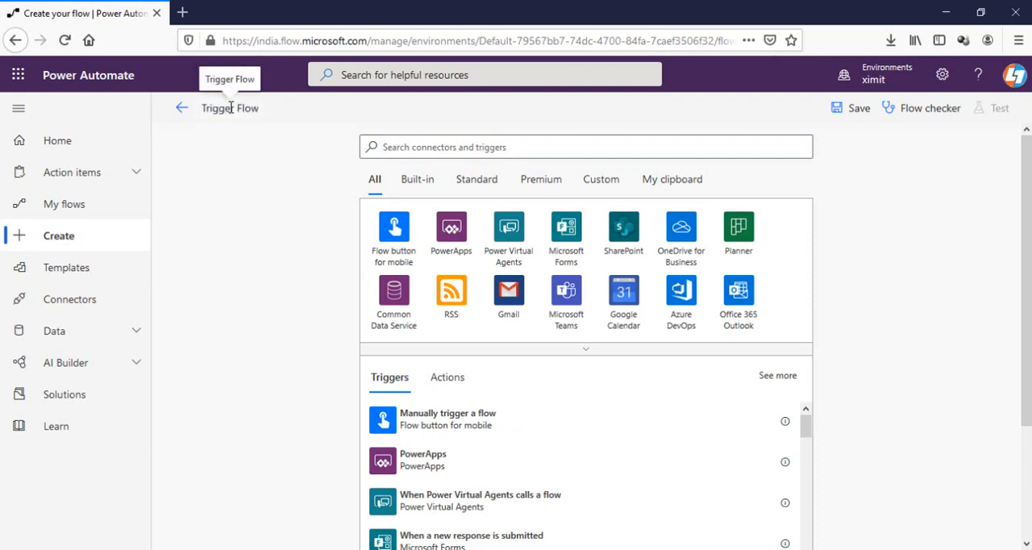
Step: Add the SharePoint trigger "When an item is created or modified" for the Dev site and the Data list
{"action": "left_click", "coordinate": [625, 229]}
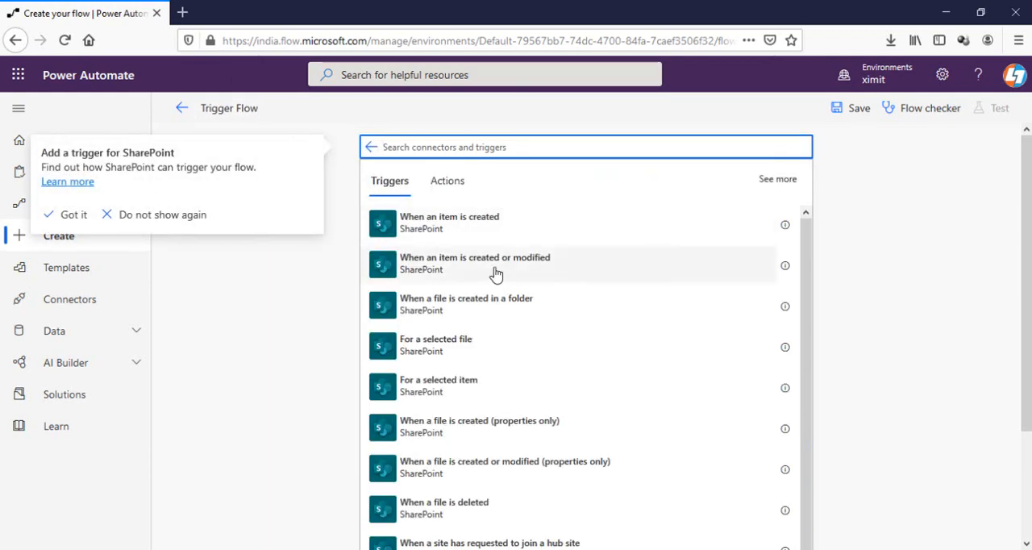
{"action": "left_click", "coordinate": [470, 266]}
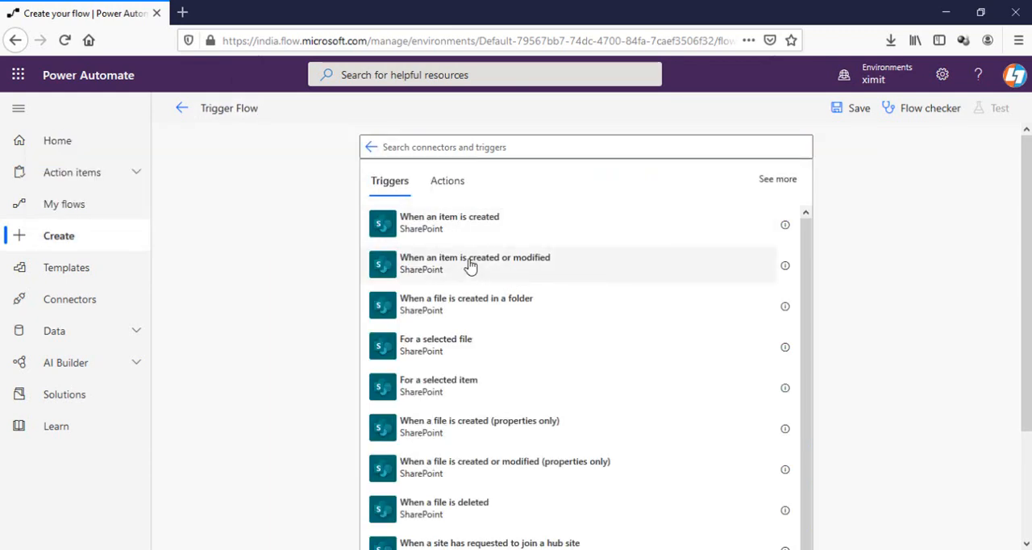
{"action": "left_click", "coordinate": [470, 266]}
{"action": "left_click", "coordinate": [586, 186]}
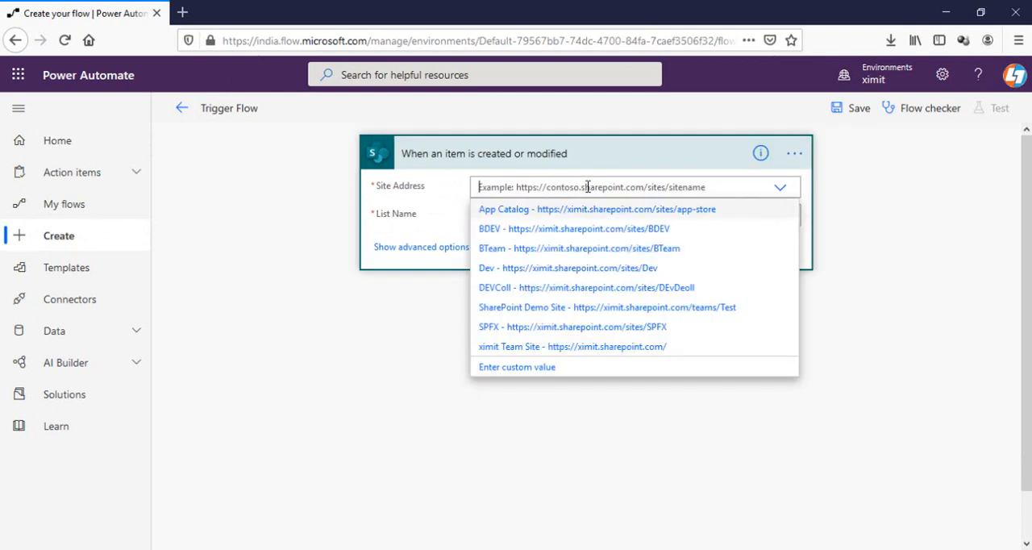
{"action": "left_click", "coordinate": [635, 267]}
{"action": "left_click", "coordinate": [565, 215]}
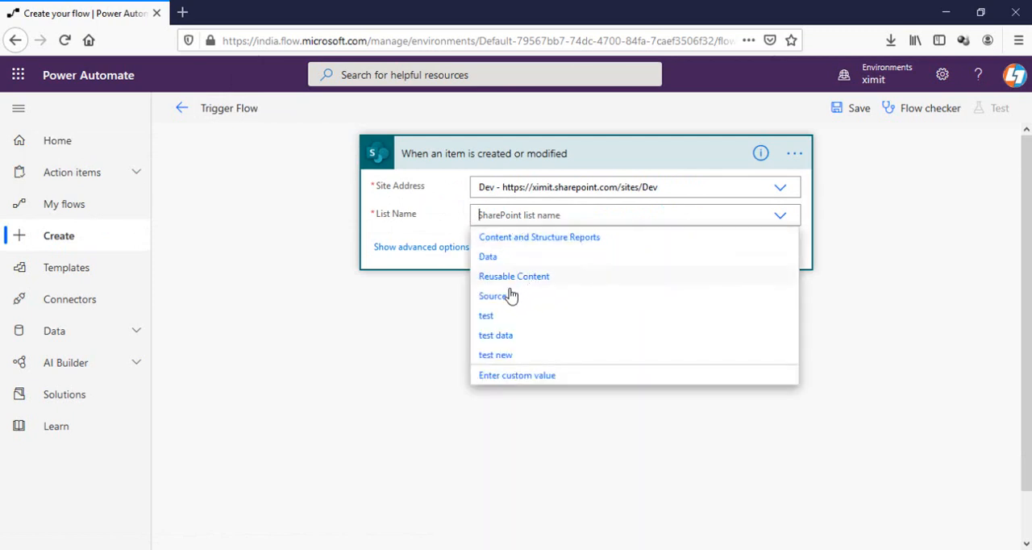
{"action": "left_click", "coordinate": [492, 257]}
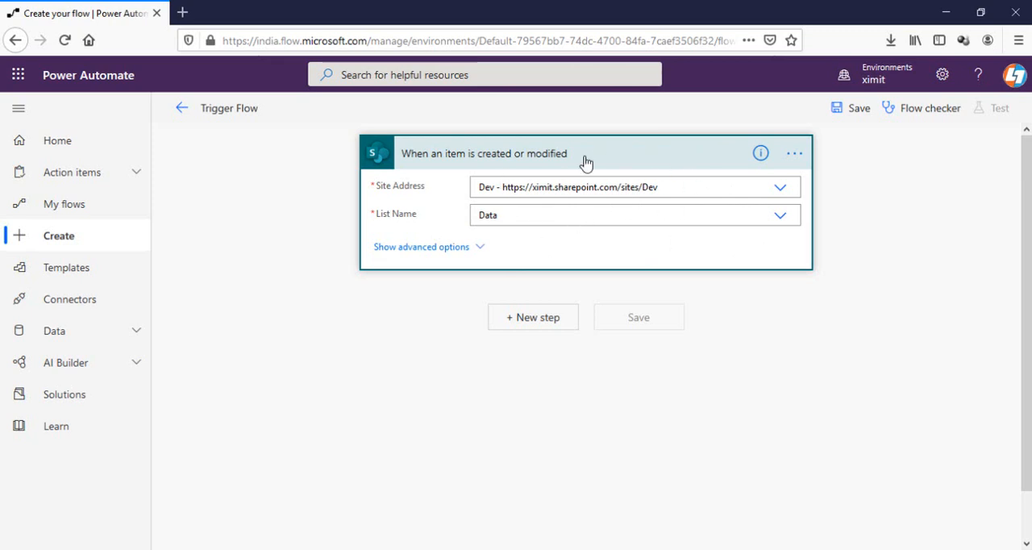
{"action": "key", "text": "alt+Tab"}
Step: Add a Filter array action below the SharePoint trigger
{"action": "left_click", "coordinate": [538, 320]}
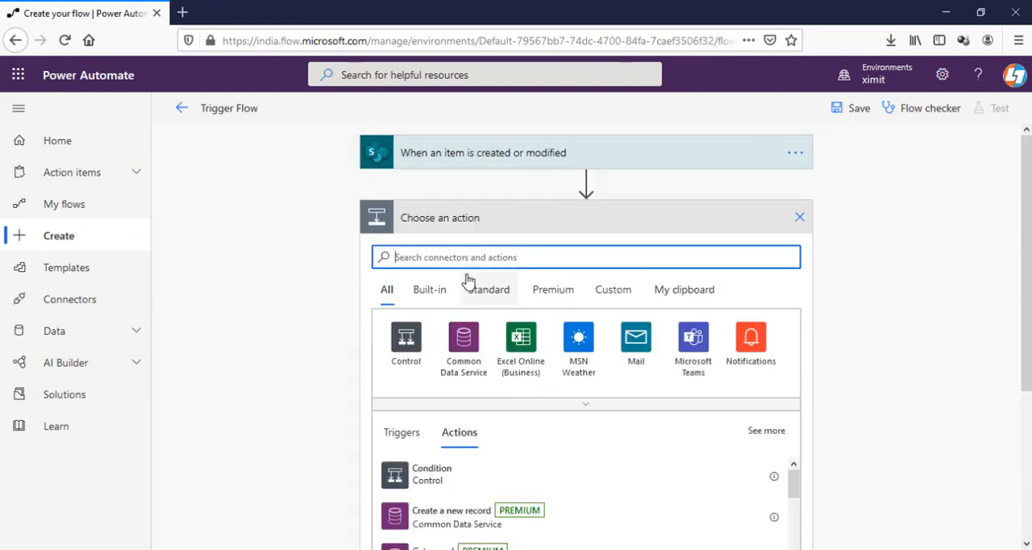
{"action": "type", "text": "array"}
{"action": "left_click", "coordinate": [451, 479]}
Step: Set the Filter array condition to Status Value is equal to Closed
{"action": "left_click", "coordinate": [443, 289]}
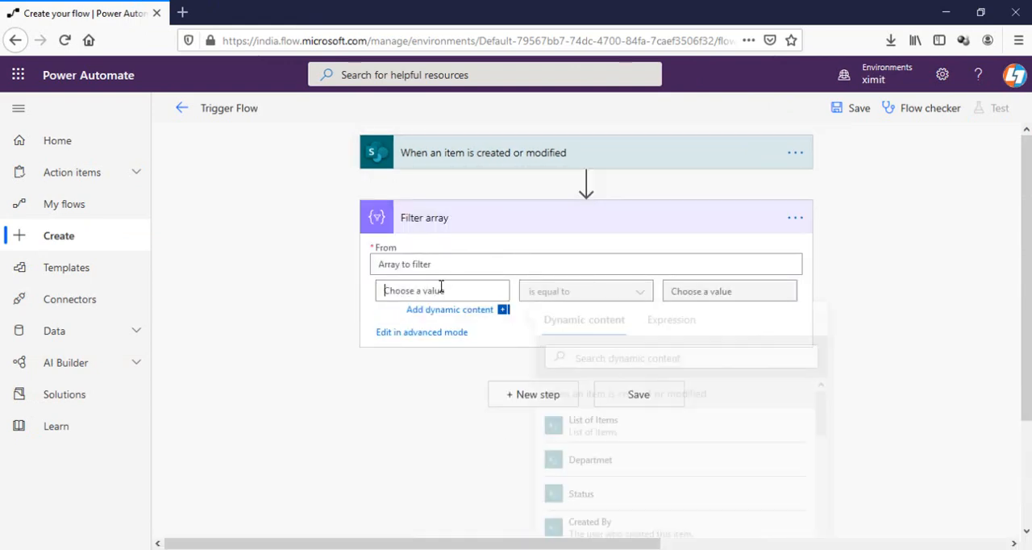
{"action": "left_click", "coordinate": [635, 357]}
{"action": "type", "text": "s"}
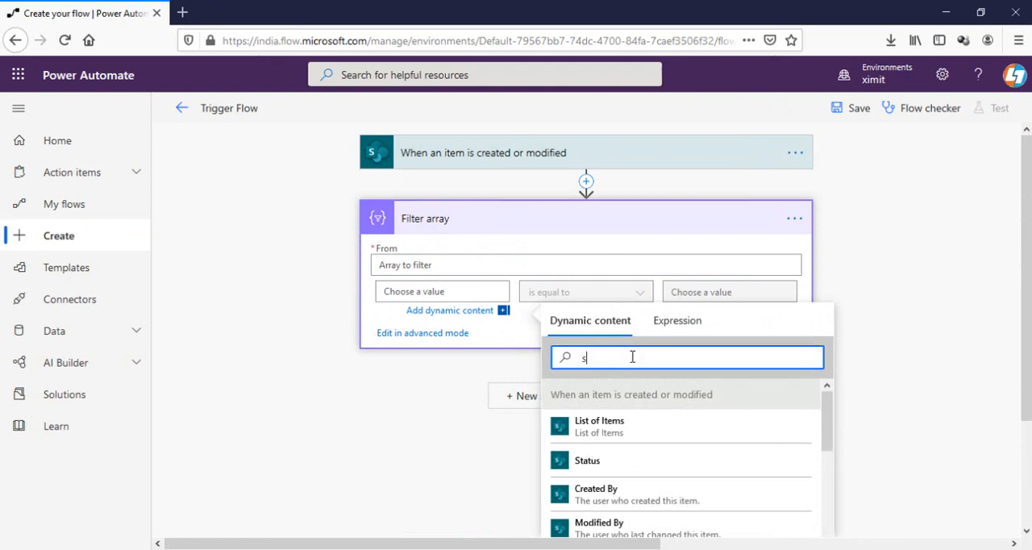
{"action": "type", "text": "tat"}
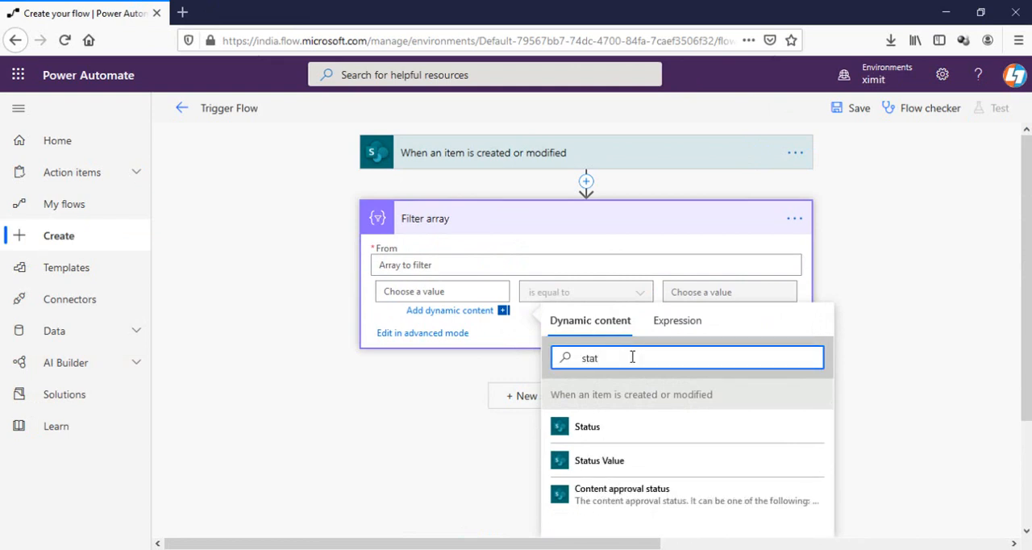
{"action": "left_click", "coordinate": [642, 465]}
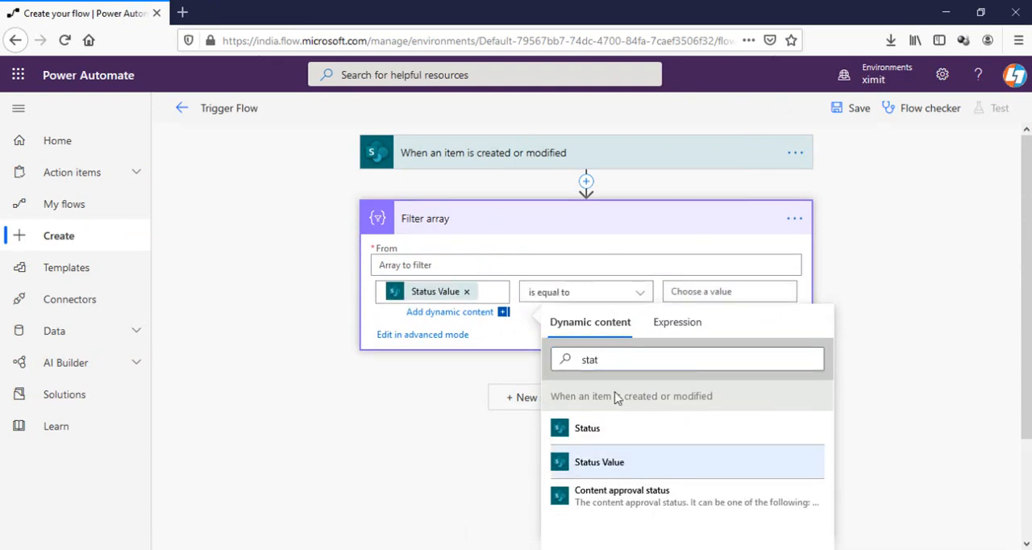
{"action": "left_click", "coordinate": [723, 289]}
{"action": "type", "text": "c"}
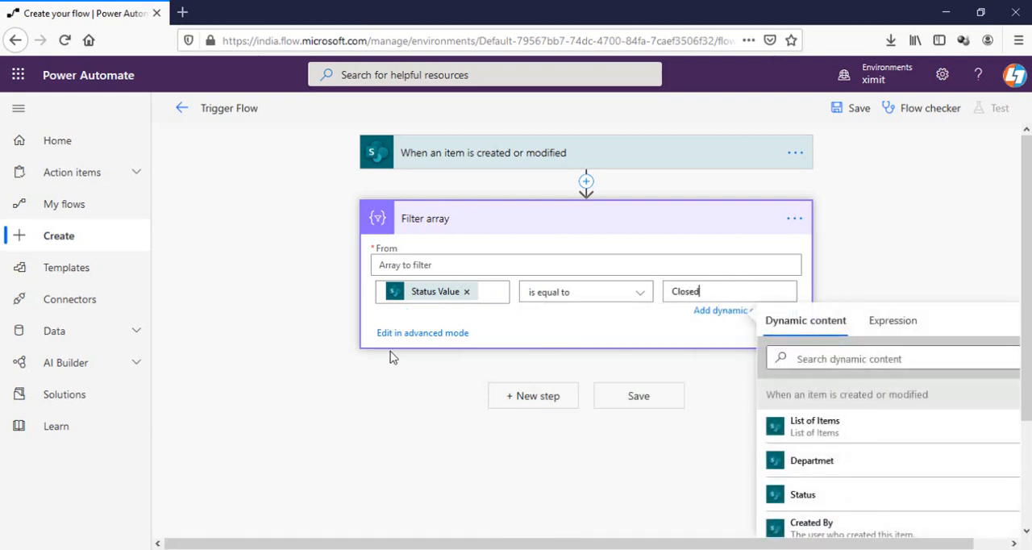
{"action": "left_click", "coordinate": [405, 333]}
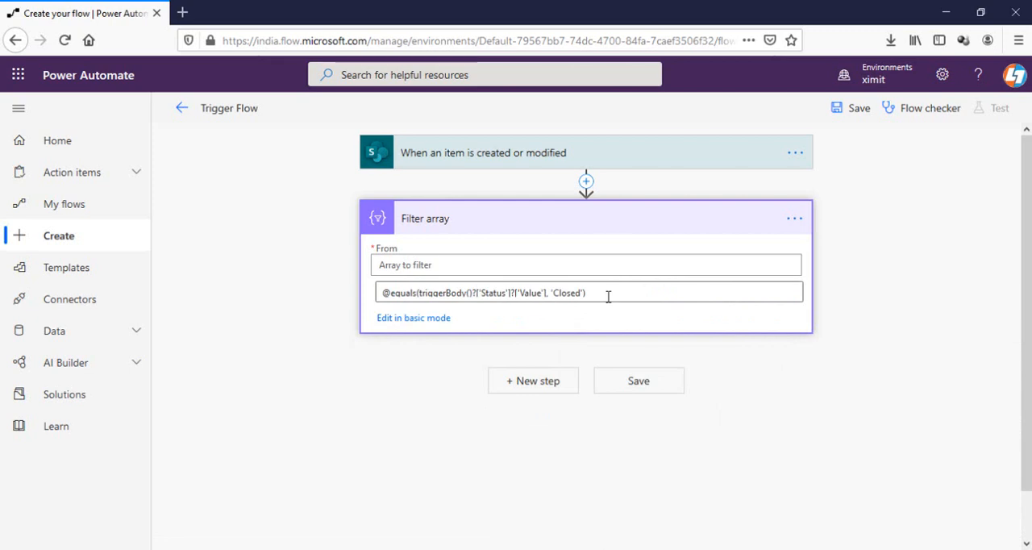
{"action": "triple_click", "coordinate": [608, 297]}
{"action": "key", "text": "ctrl+c"}
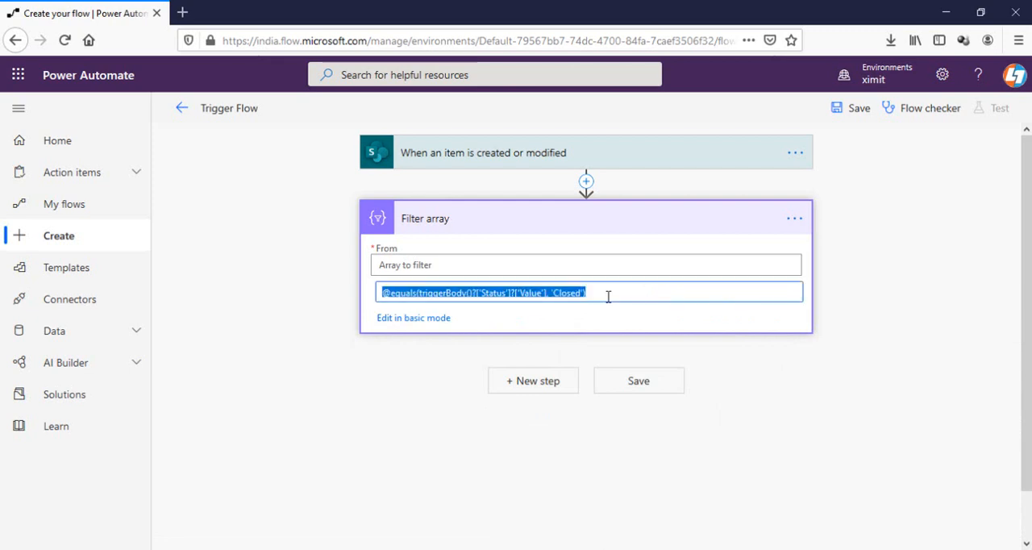
{"action": "left_click", "coordinate": [799, 155]}
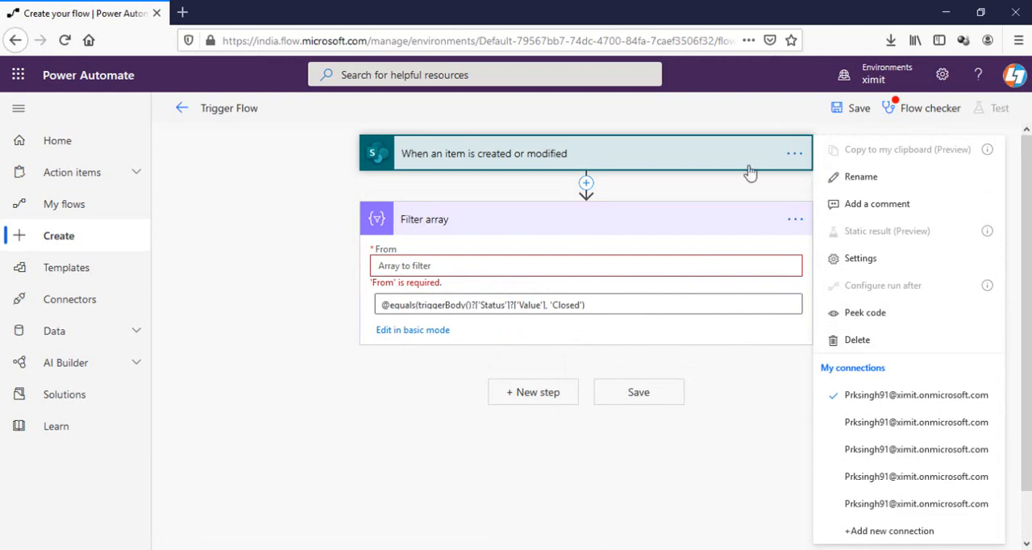
{"action": "left_click", "coordinate": [859, 260]}
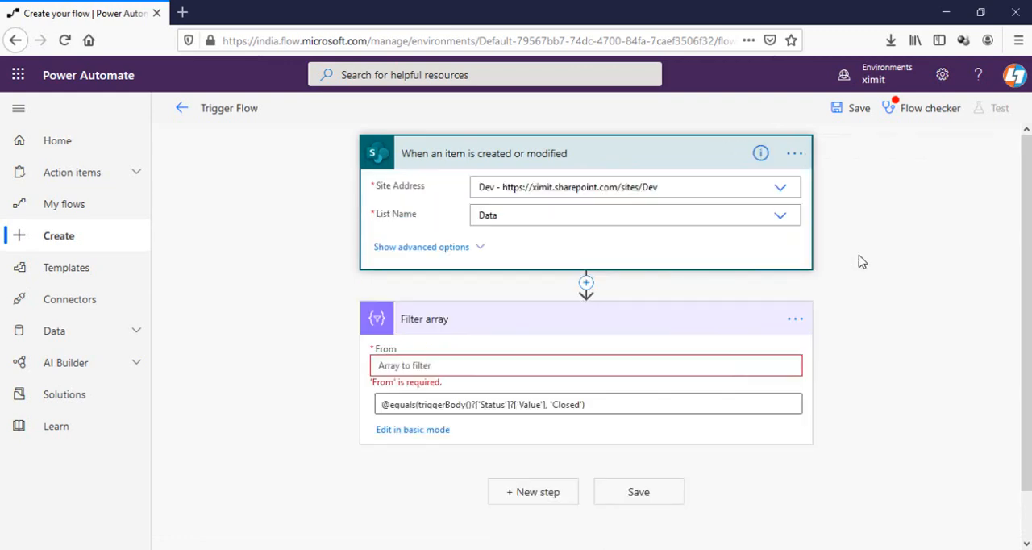
{"action": "scroll", "coordinate": [493, 277], "scroll_direction": "down", "scroll_amount": 5}
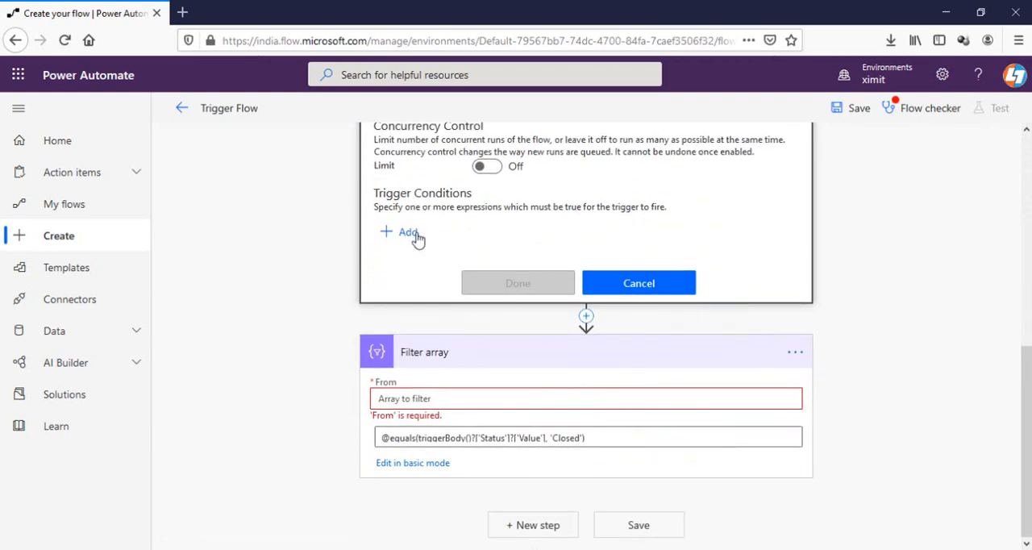
{"action": "left_click", "coordinate": [409, 233]}
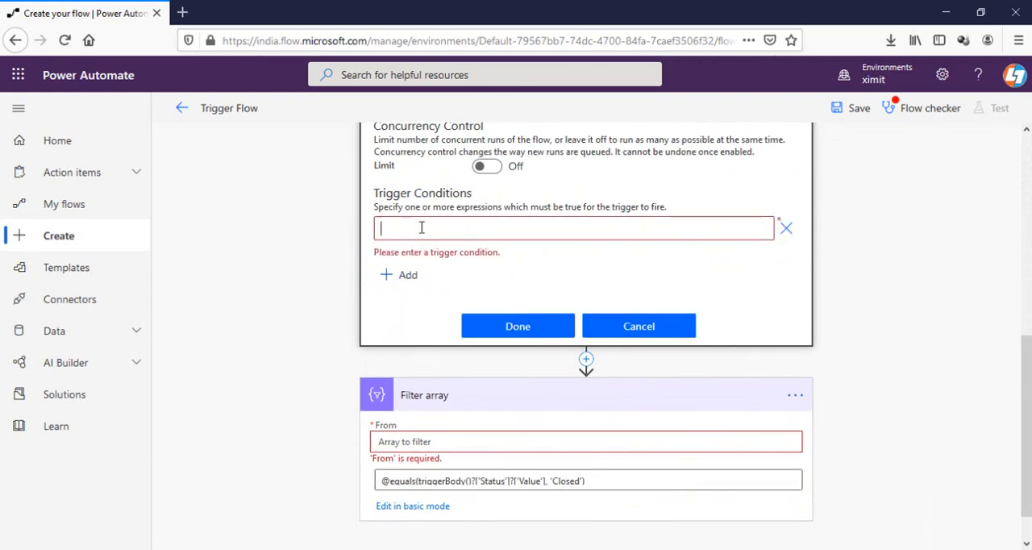
{"action": "key", "text": "ctrl+v"}
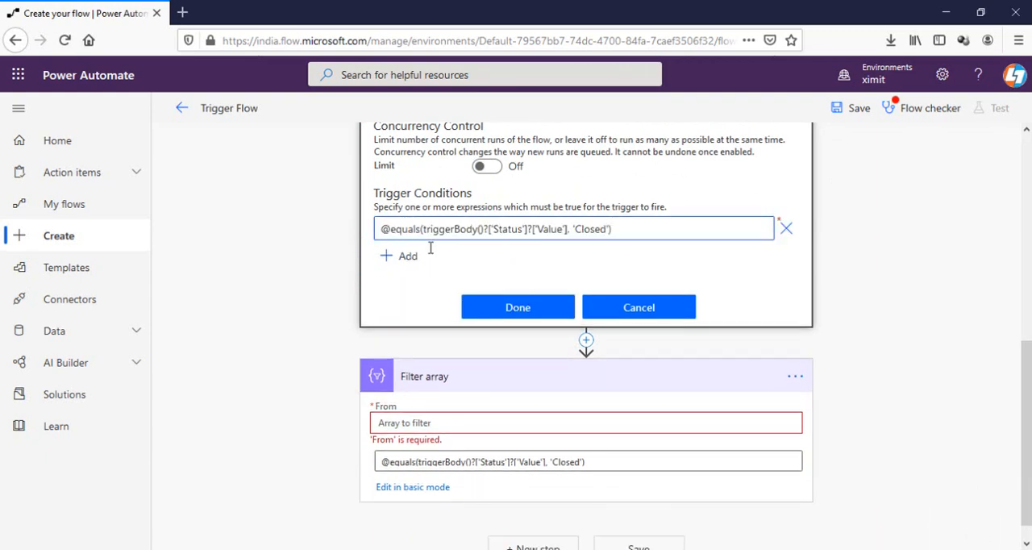
{"action": "left_click", "coordinate": [520, 311]}
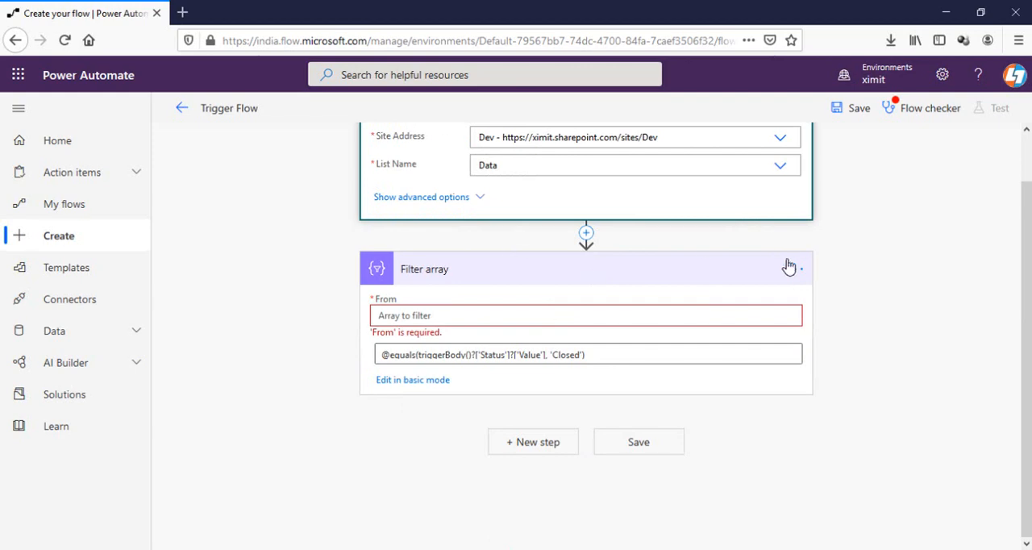
Step: Delete the Filter array action from the flow and confirm the deletion
{"action": "left_click", "coordinate": [796, 272]}
{"action": "left_click", "coordinate": [792, 271]}
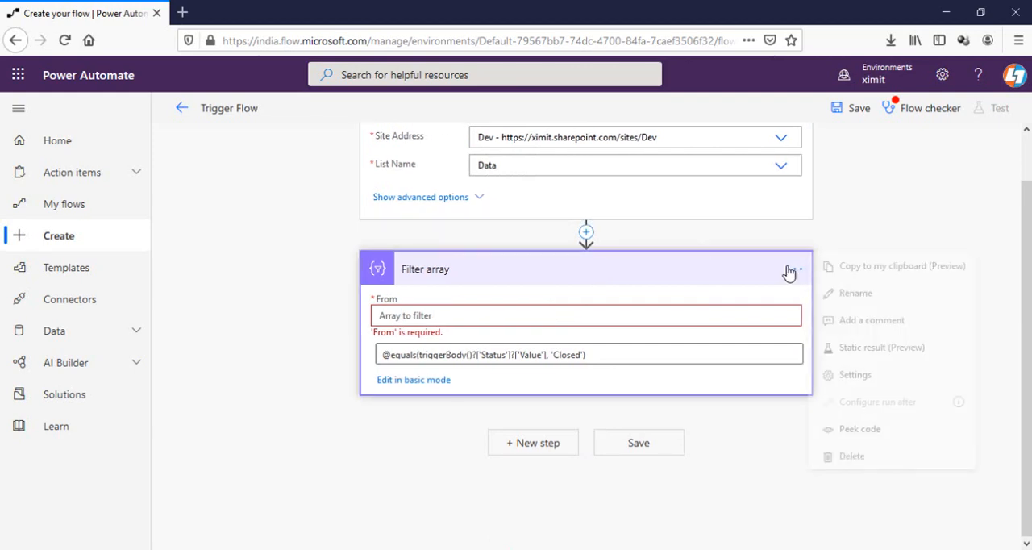
{"action": "left_click", "coordinate": [857, 456]}
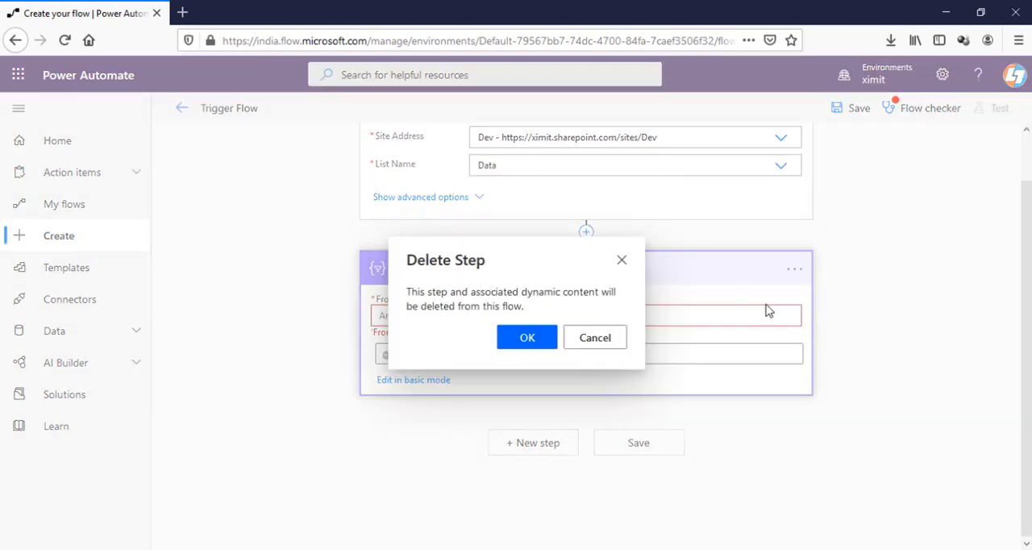
{"action": "left_click", "coordinate": [534, 347]}
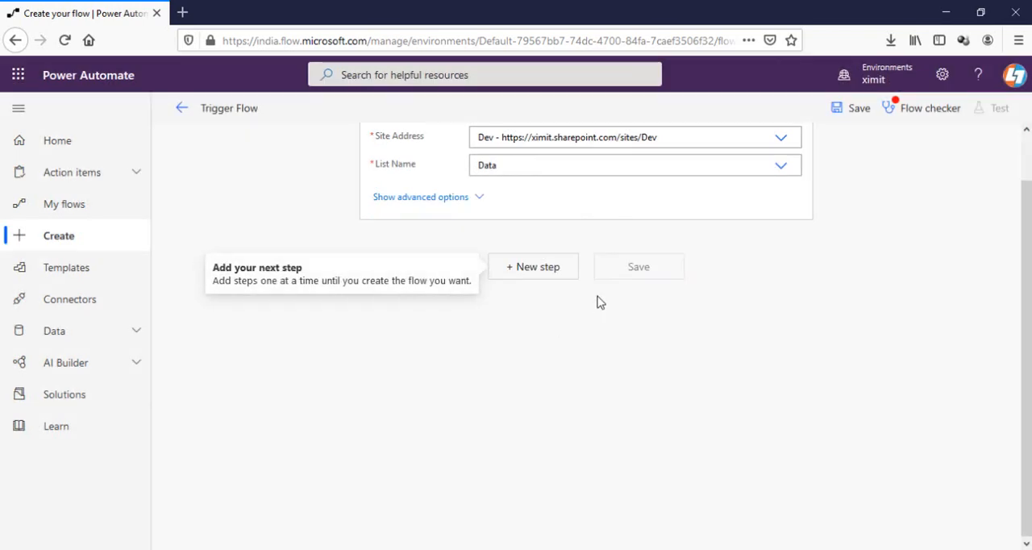
Step: Add the Office 365 Outlook action Send an email (V2) after the trigger
{"action": "left_click", "coordinate": [539, 267]}
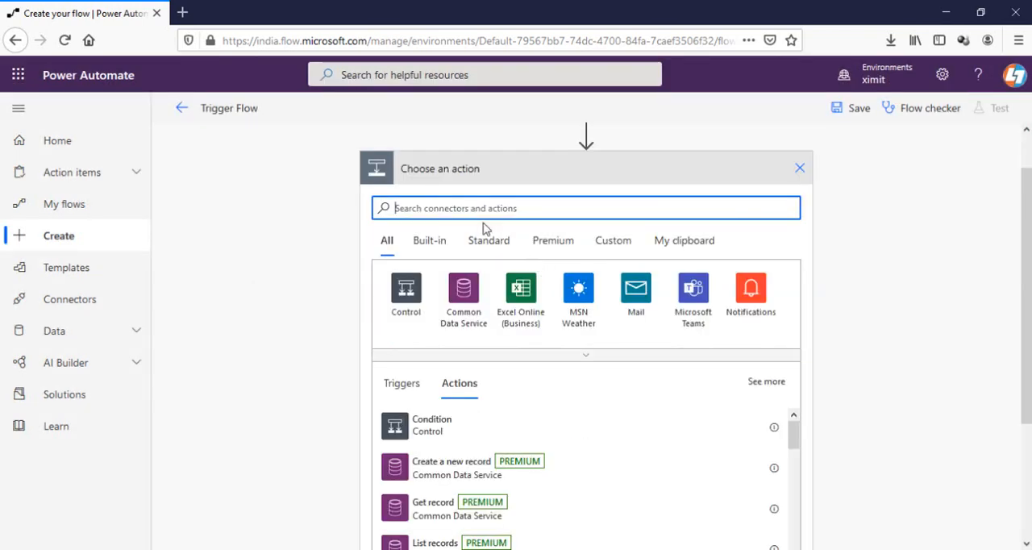
{"action": "type", "text": "send email"}
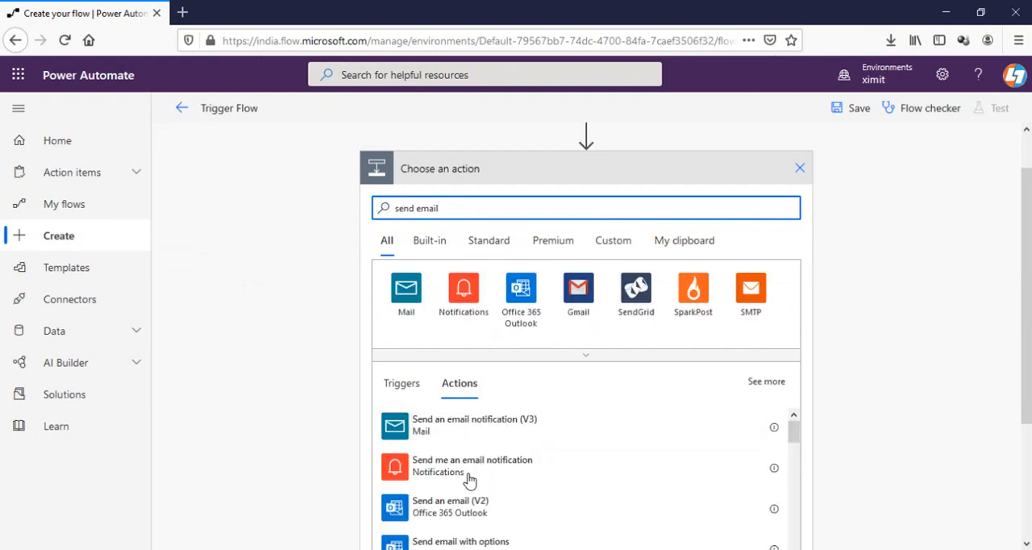
{"action": "left_click", "coordinate": [462, 504]}
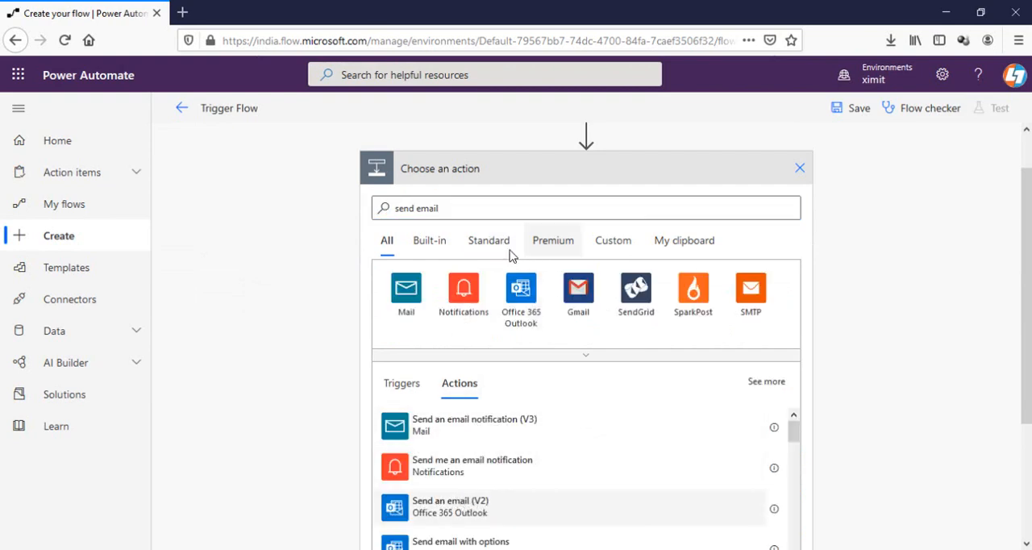
Step: Address the email to the dynamic value Created By Email and set its subject to the dynamic value Title
{"action": "left_click", "coordinate": [508, 204]}
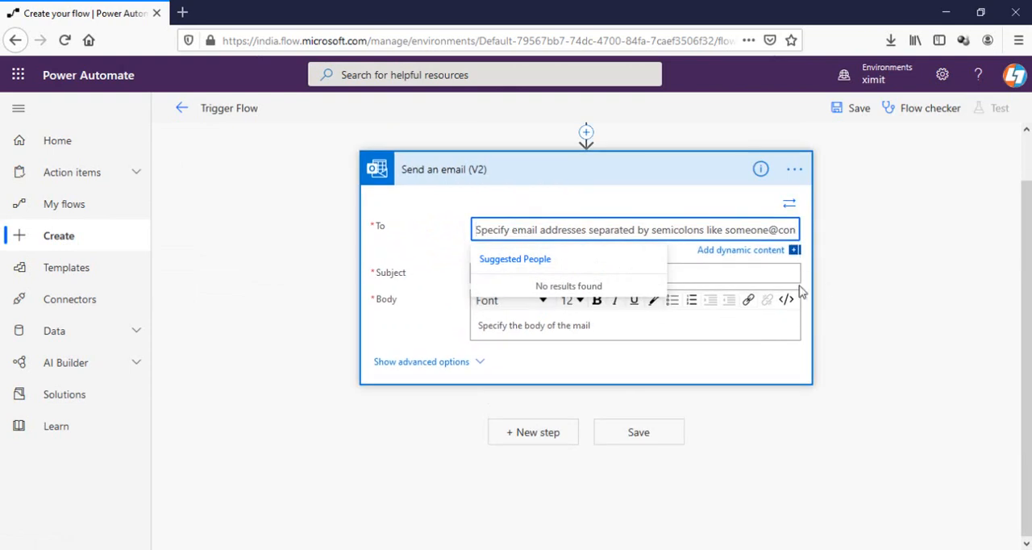
{"action": "left_click", "coordinate": [762, 257]}
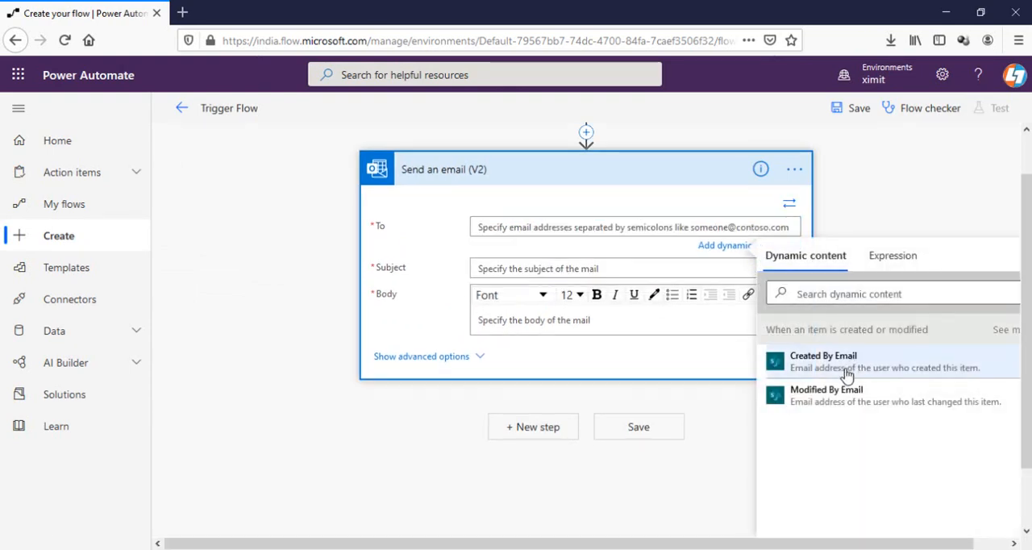
{"action": "left_click", "coordinate": [847, 314]}
{"action": "left_click", "coordinate": [526, 273]}
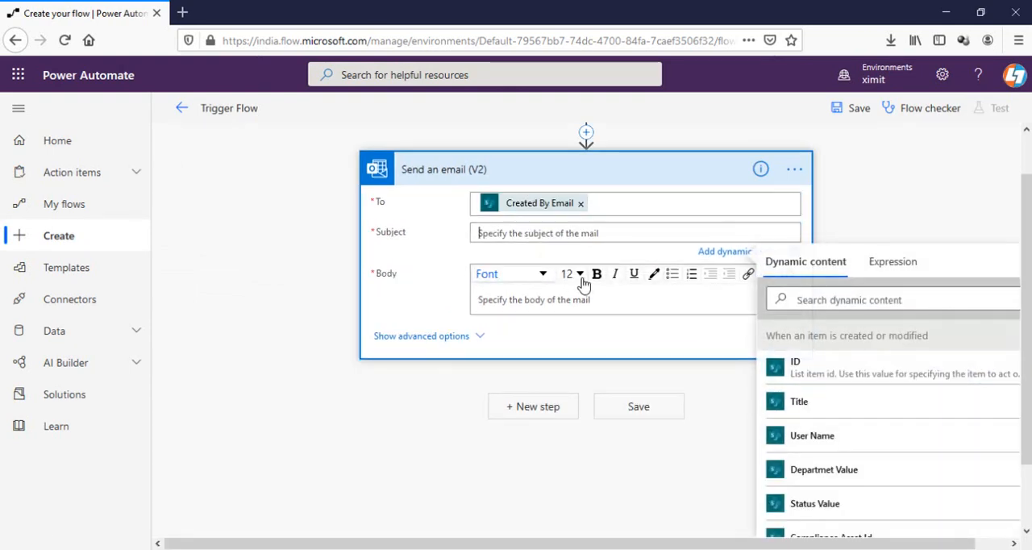
{"action": "left_click", "coordinate": [813, 403]}
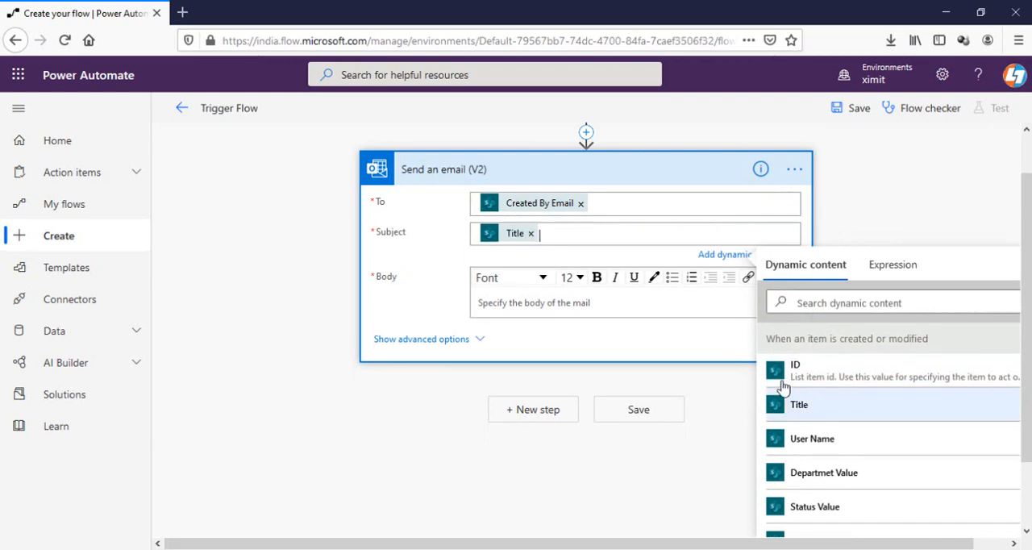
Step: Begin the email body with the greeting "Hi", the dynamic value Created By DisplayName and a comma
{"action": "left_click", "coordinate": [531, 300]}
{"action": "type", "text": "Hi"}
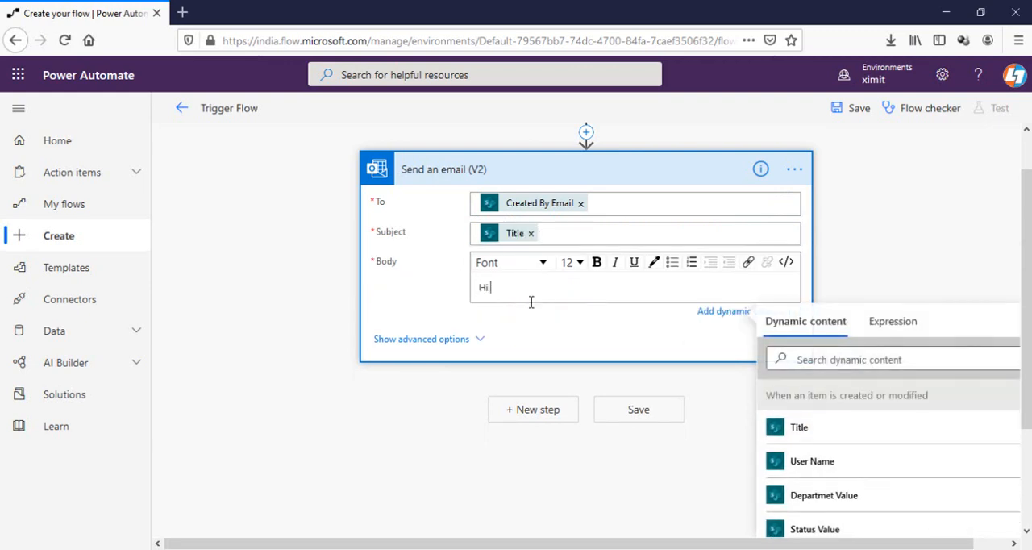
{"action": "left_click", "coordinate": [827, 358]}
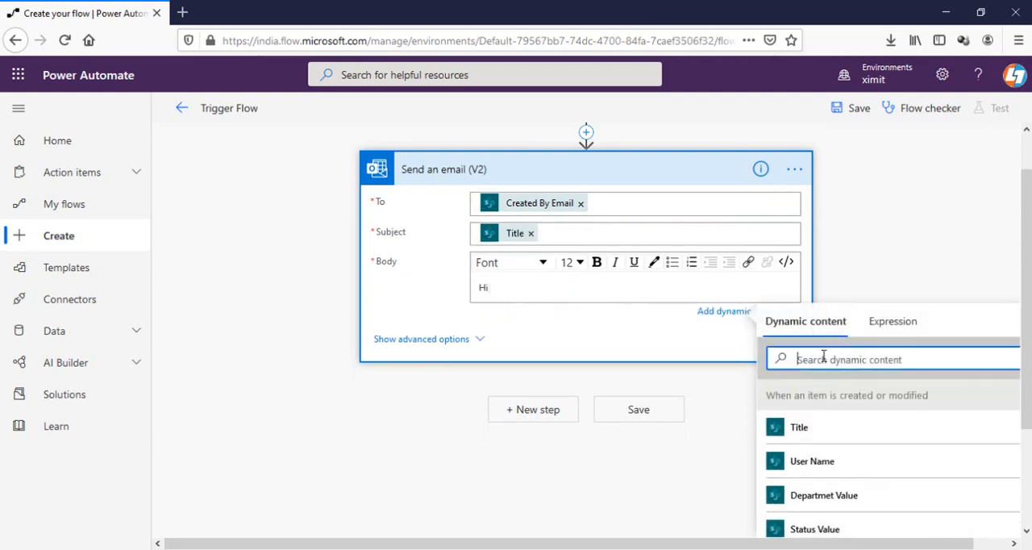
{"action": "type", "text": "dreated"}
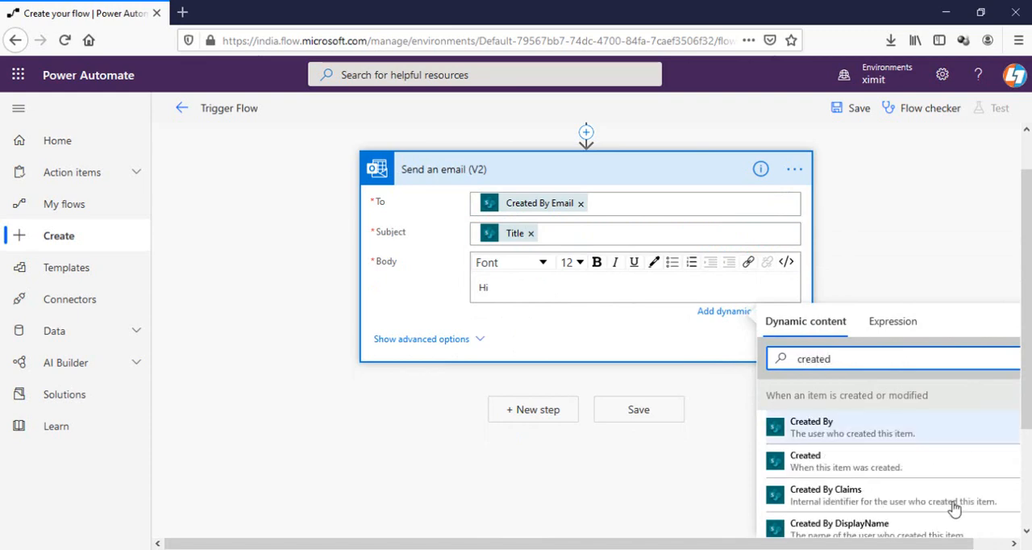
{"action": "left_click", "coordinate": [868, 531]}
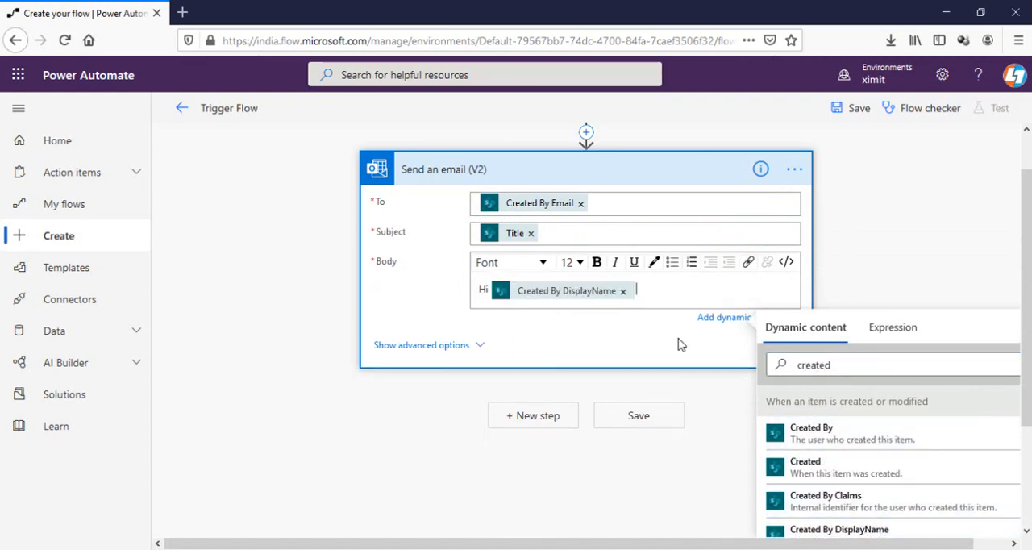
{"action": "type", "text": ","}
{"action": "key", "text": "Return"}
{"action": "key", "text": "Return"}
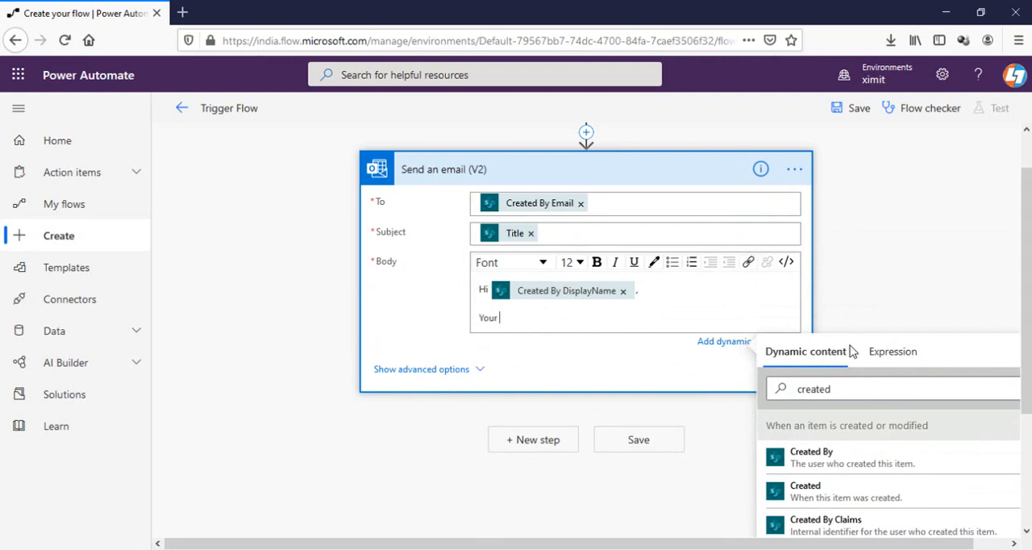
Step: Complete the body with "Your", the dynamic value Title and "has been Closed, Please archive this.", and save the flow
{"action": "left_click", "coordinate": [840, 389]}
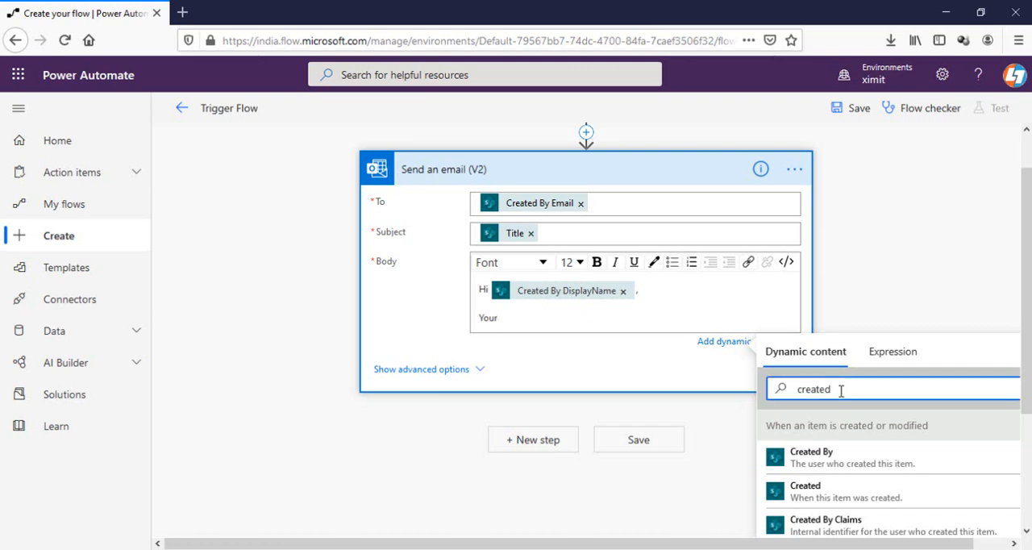
{"action": "double_click", "coordinate": [841, 389]}
{"action": "type", "text": "tit"}
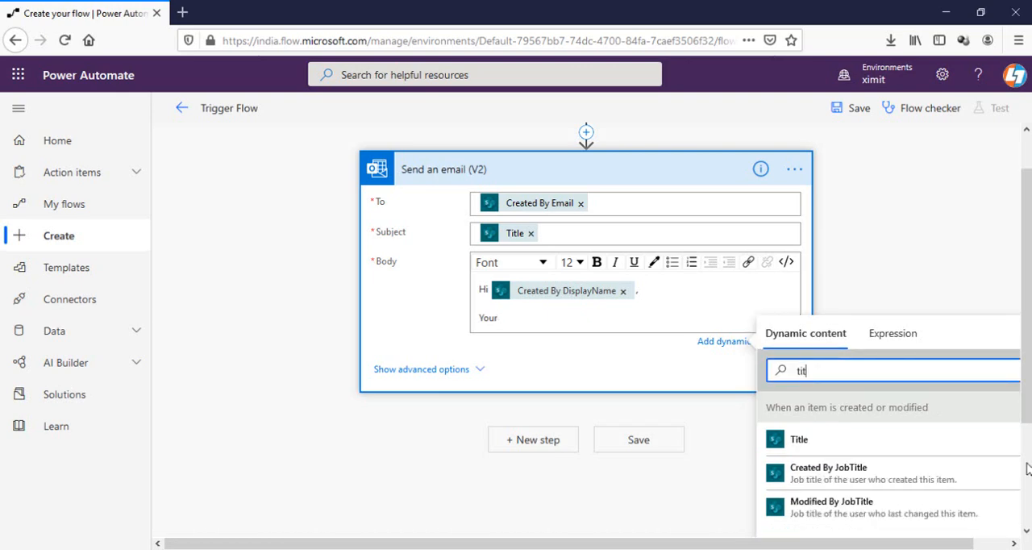
{"action": "left_click", "coordinate": [852, 443]}
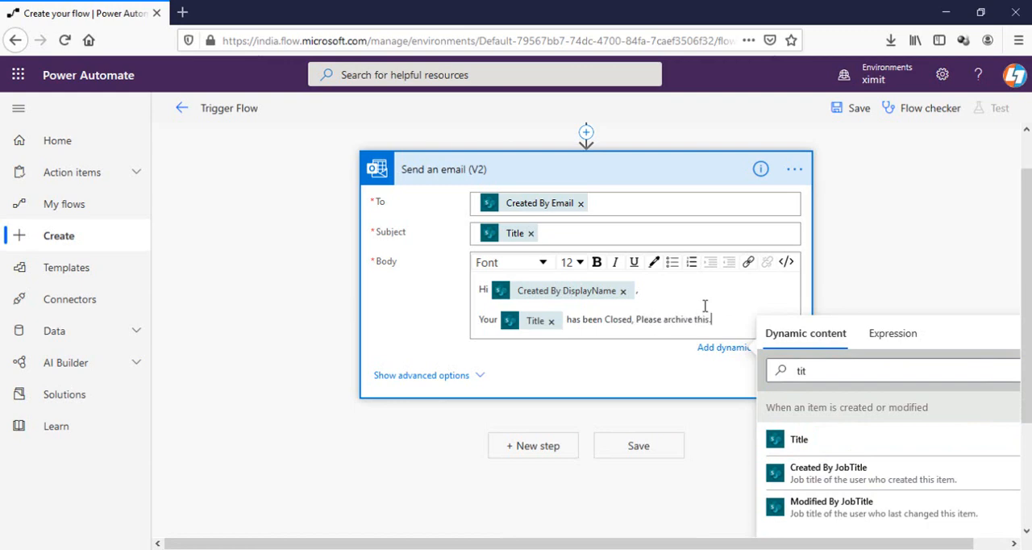
{"action": "left_click", "coordinate": [858, 111]}
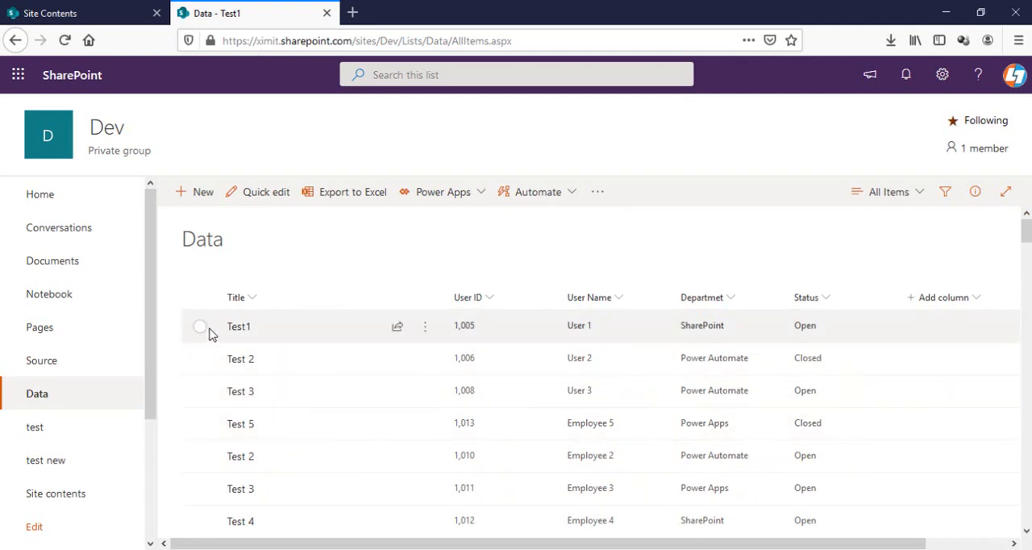
Step: In the SharePoint Data list, change the title of item Test1 to "Test1 edited", save it and deselect it
{"action": "left_click", "coordinate": [200, 327]}
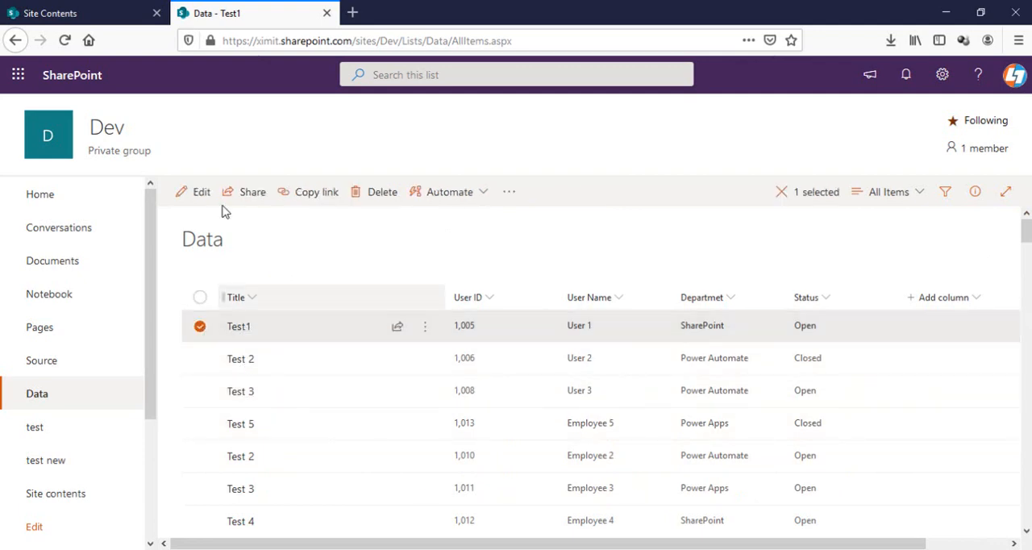
{"action": "left_click", "coordinate": [201, 193]}
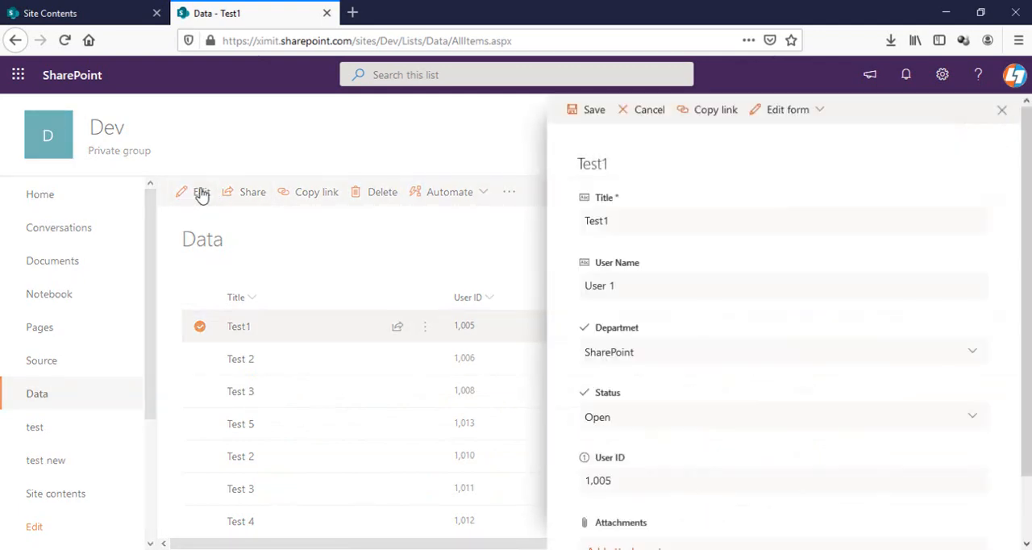
{"action": "double_click", "coordinate": [638, 221]}
{"action": "left_click", "coordinate": [636, 220]}
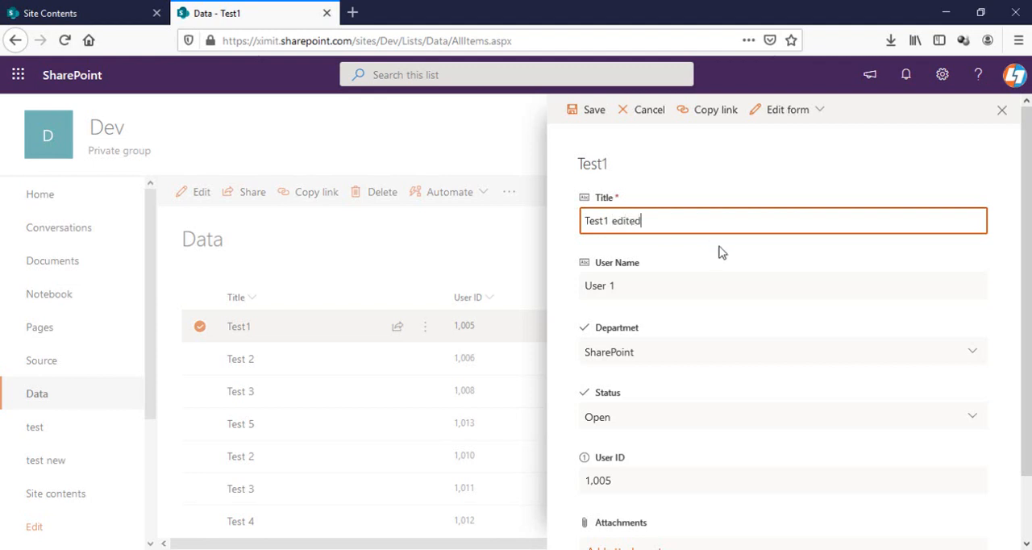
{"action": "scroll", "coordinate": [730, 269], "scroll_direction": "down", "scroll_amount": 2}
{"action": "scroll", "coordinate": [661, 138], "scroll_direction": "up", "scroll_amount": 2}
{"action": "left_click", "coordinate": [596, 112]}
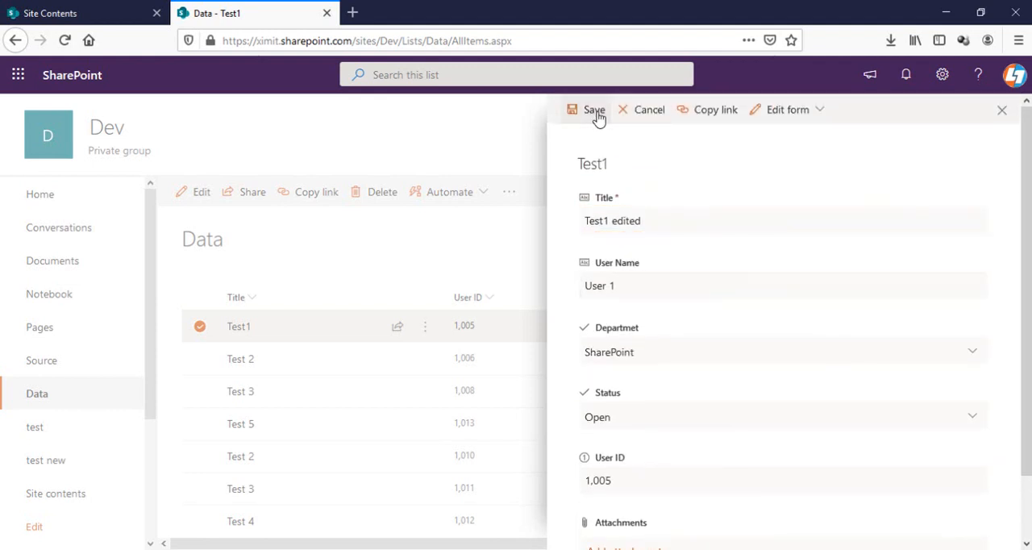
{"action": "left_click", "coordinate": [200, 329]}
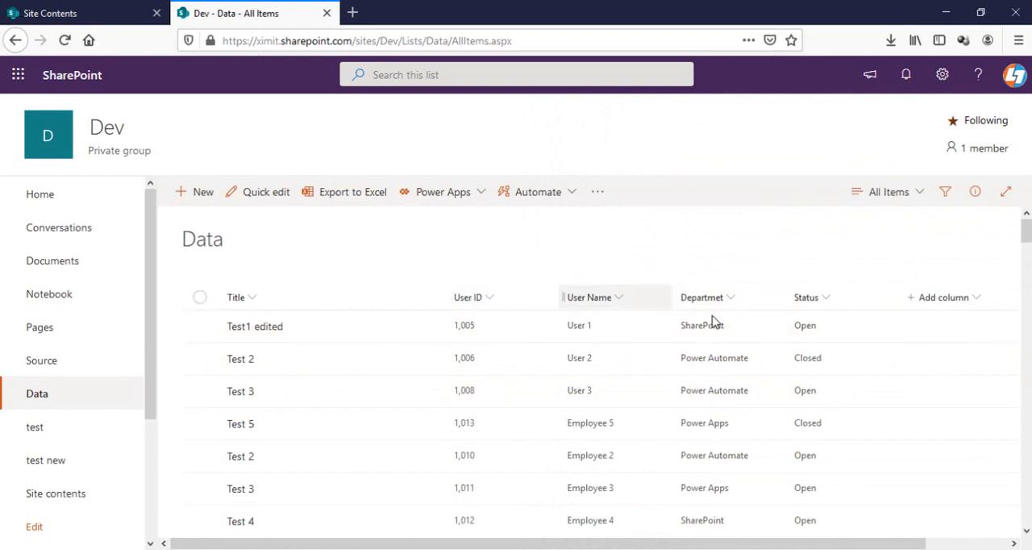
Step: Set the Status of the Test 3 item for User 3 to Closed and save the item
{"action": "left_click", "coordinate": [200, 392]}
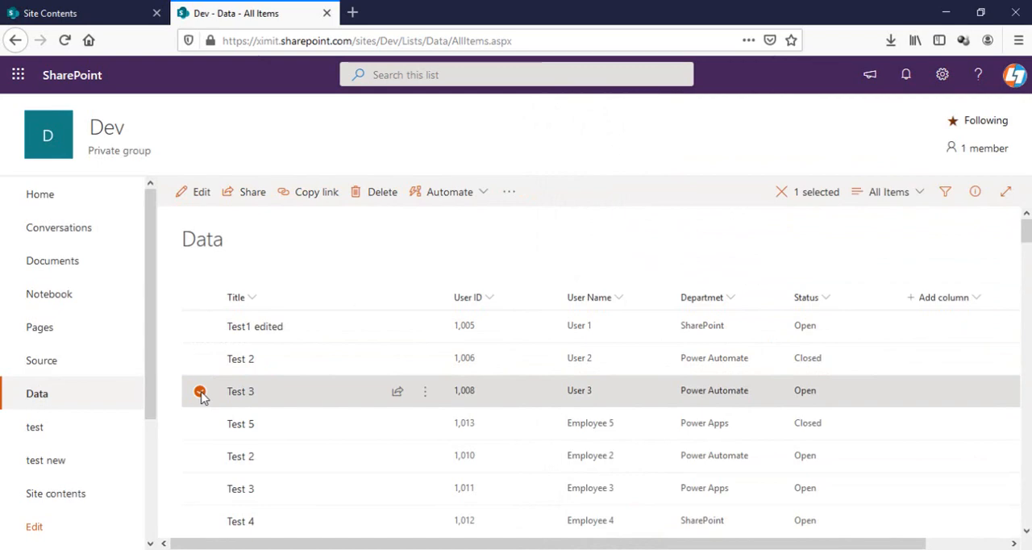
{"action": "left_click", "coordinate": [197, 194]}
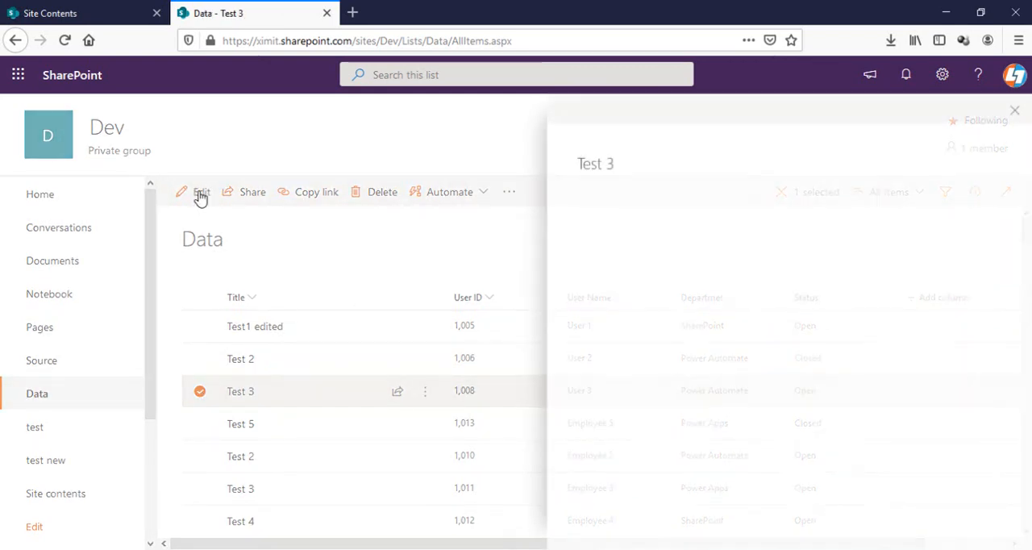
{"action": "scroll", "coordinate": [703, 297], "scroll_direction": "down", "scroll_amount": 2}
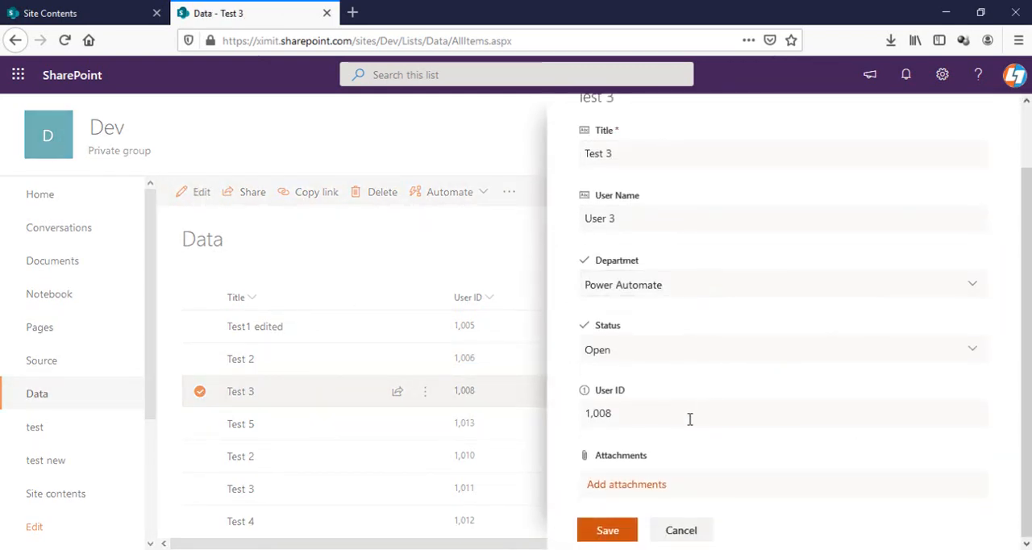
{"action": "left_click", "coordinate": [637, 351]}
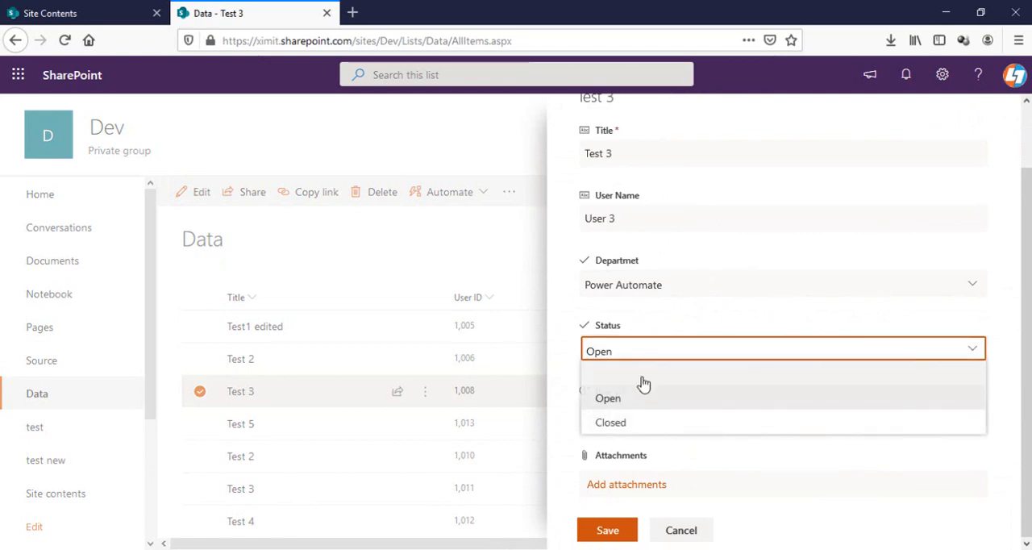
{"action": "left_click", "coordinate": [625, 424]}
{"action": "left_click", "coordinate": [607, 530]}
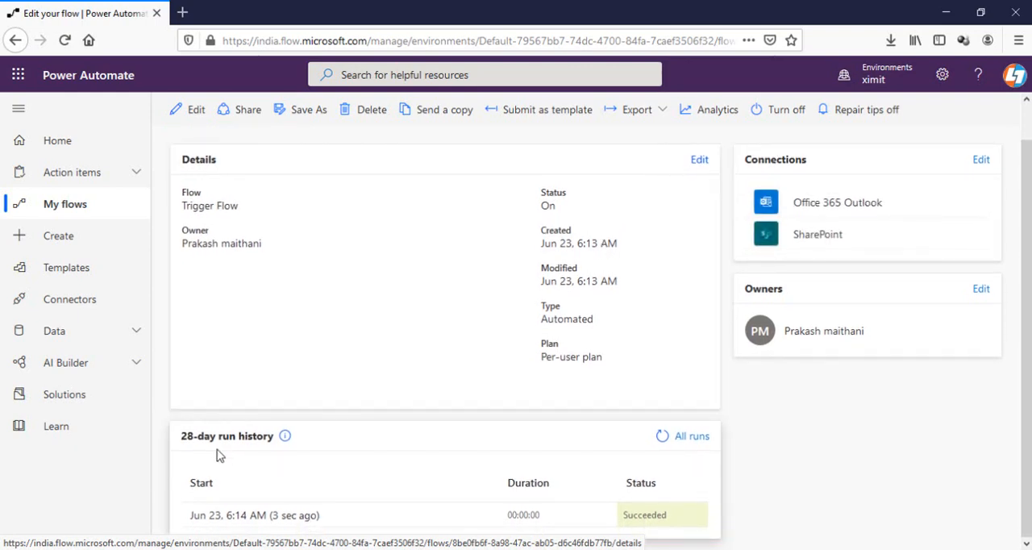
Step: In Power Automate, examine the trigger outputs of the flow's latest run, and return to the flow's run history
{"action": "left_click", "coordinate": [282, 520]}
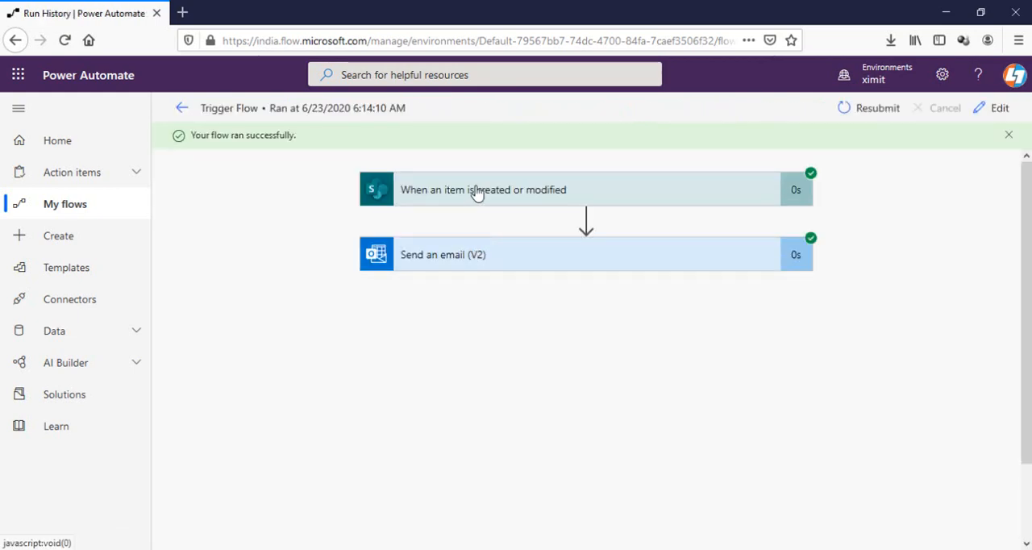
{"action": "left_click", "coordinate": [475, 192]}
{"action": "scroll", "coordinate": [512, 262], "scroll_direction": "down", "scroll_amount": 3}
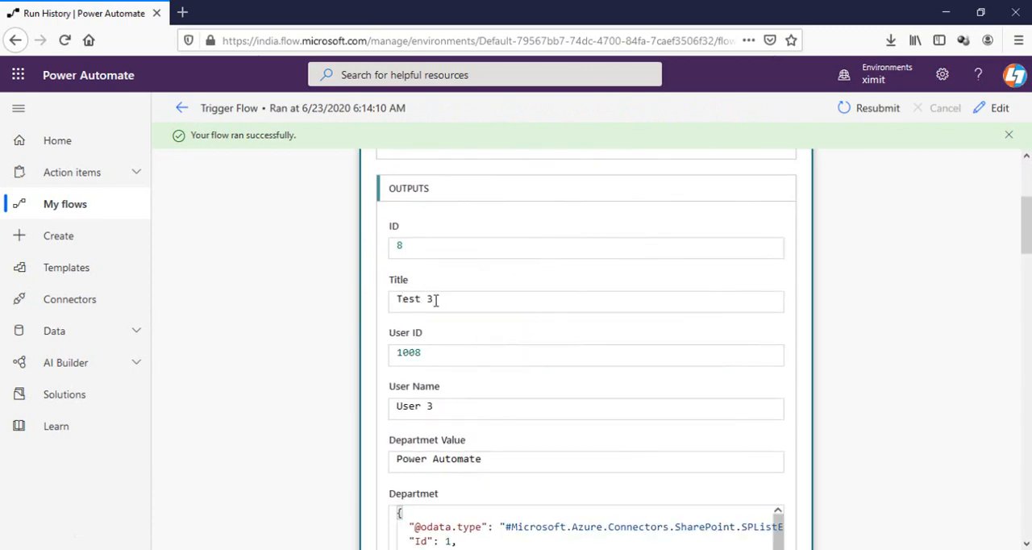
{"action": "key", "text": "alt+Tab"}
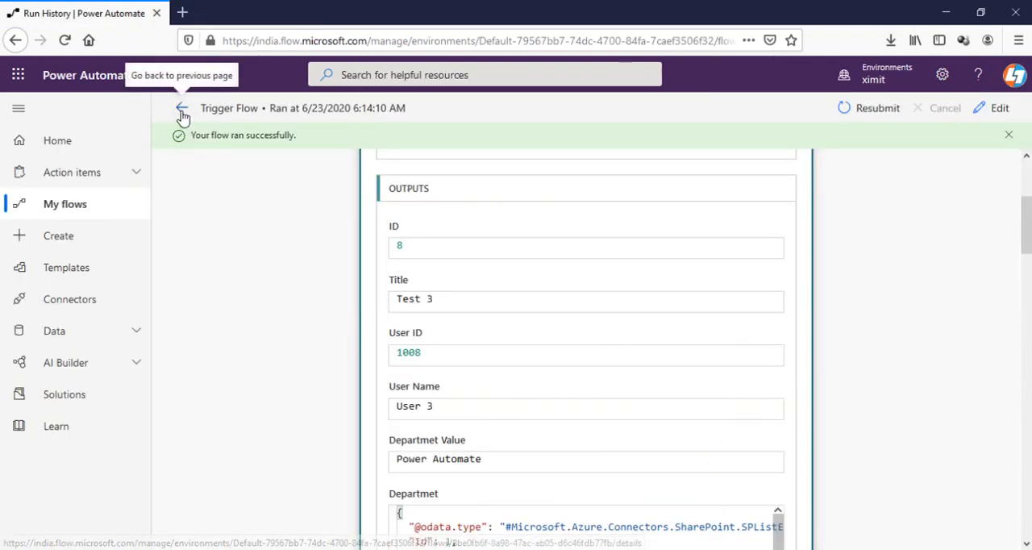
{"action": "left_click", "coordinate": [180, 115]}
{"action": "scroll", "coordinate": [341, 507], "scroll_direction": "down", "scroll_amount": 1}
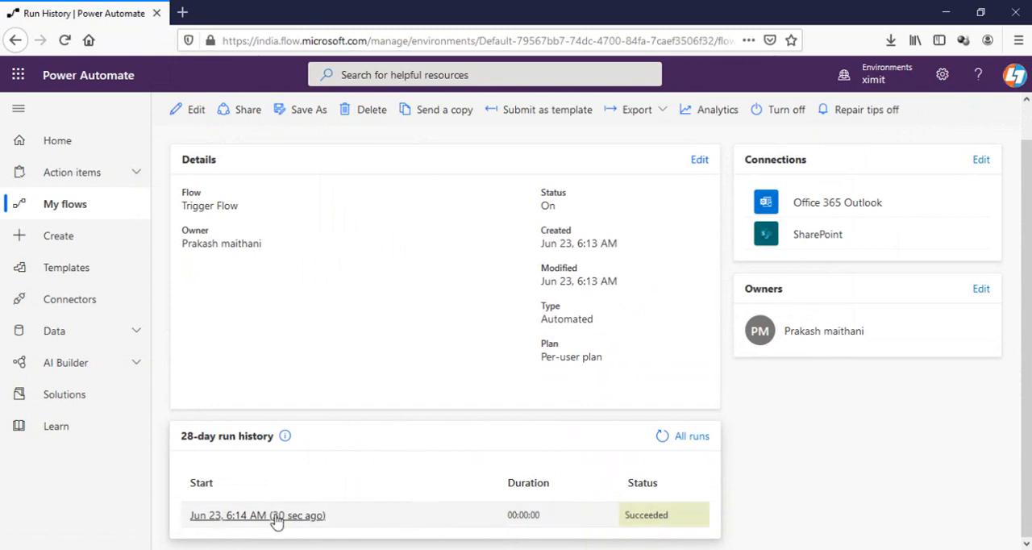